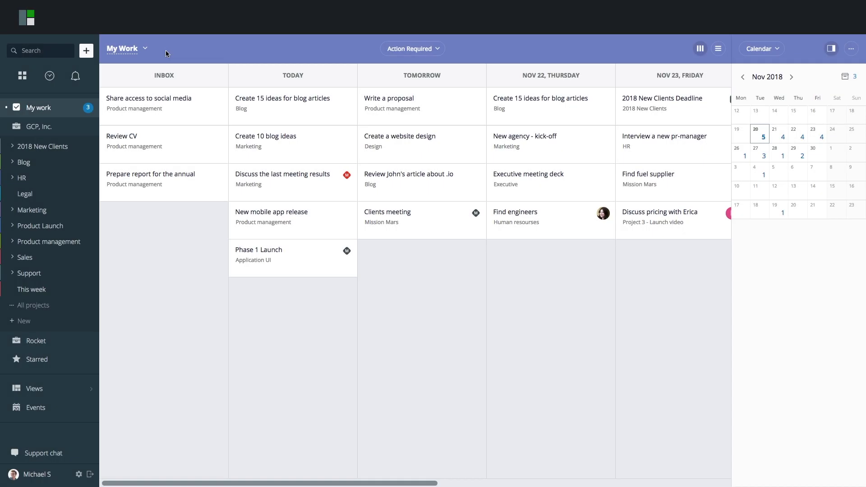
Open the Product Launch project's Gantt chart.
left_click(49, 229)
left_click(484, 50)
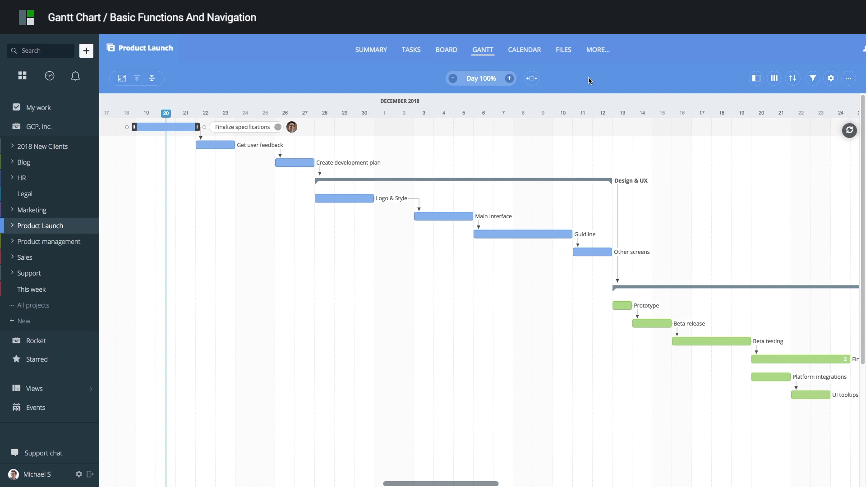
mouse_move(698, 195)
left_mouse_down()
mouse_move(537, 205)
mouse_move(697, 212)
left_mouse_up()
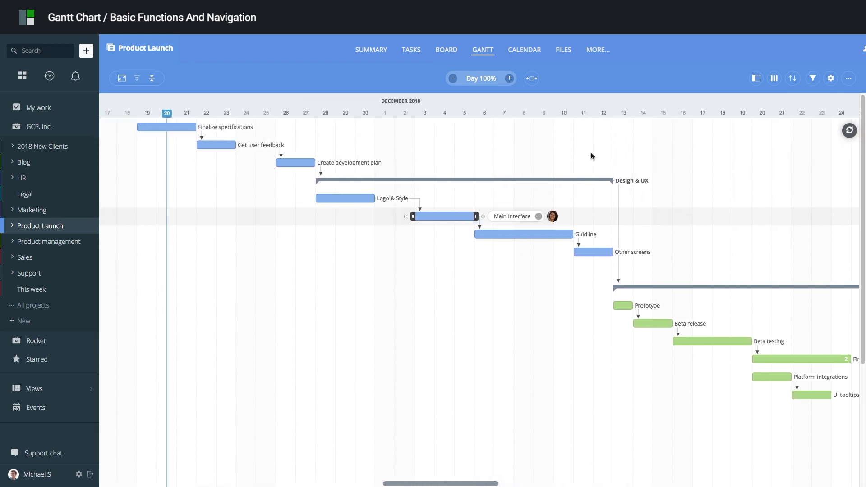
Set the timeline to the Day 100% scale, fit the whole schedule, and go full screen.
left_click(453, 78)
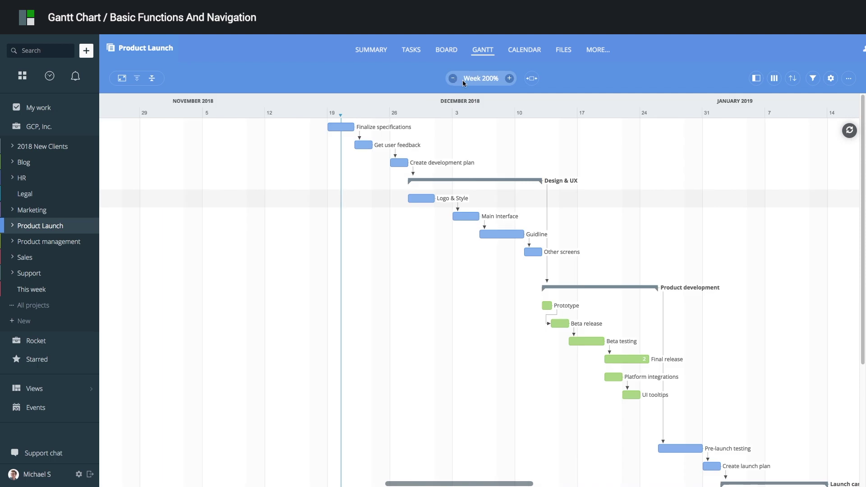
left_click(484, 79)
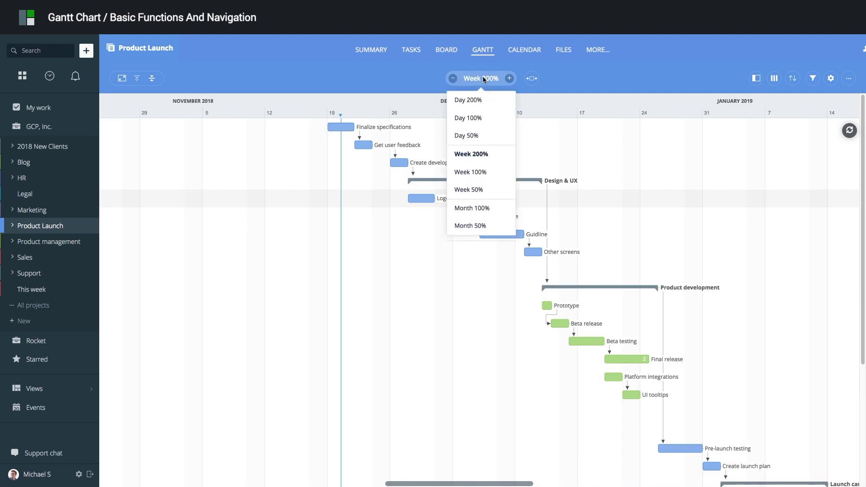
left_click(473, 121)
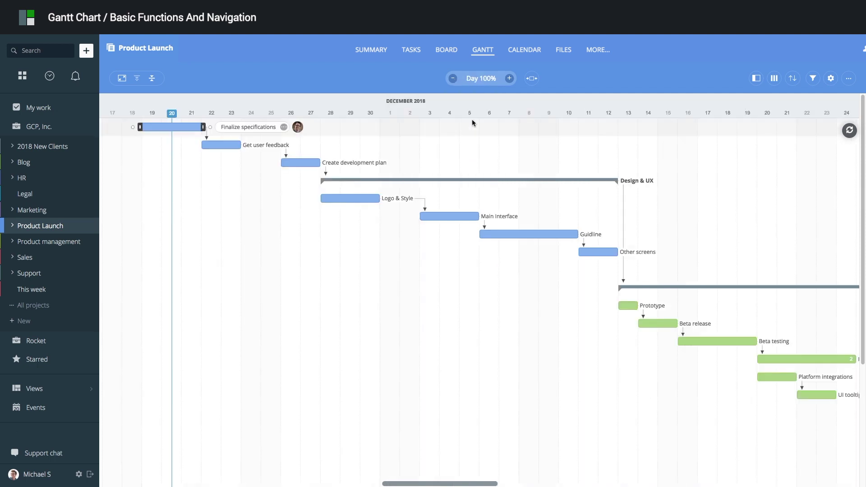
left_click(533, 79)
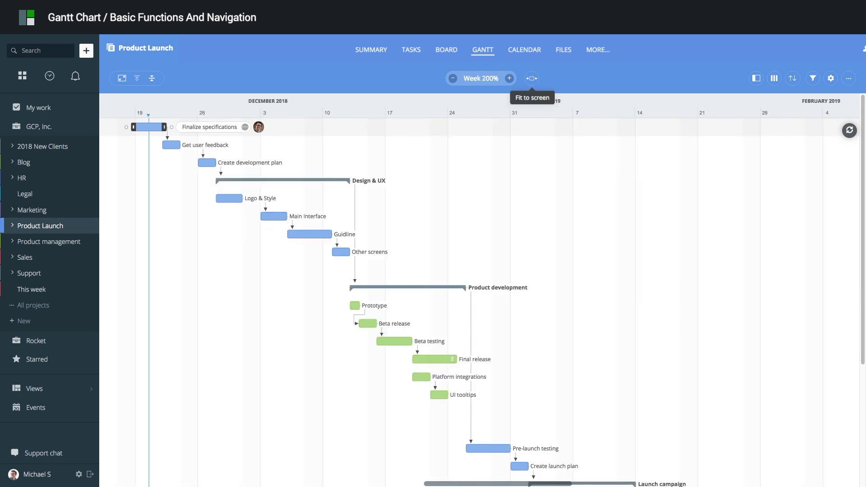
left_click(122, 79)
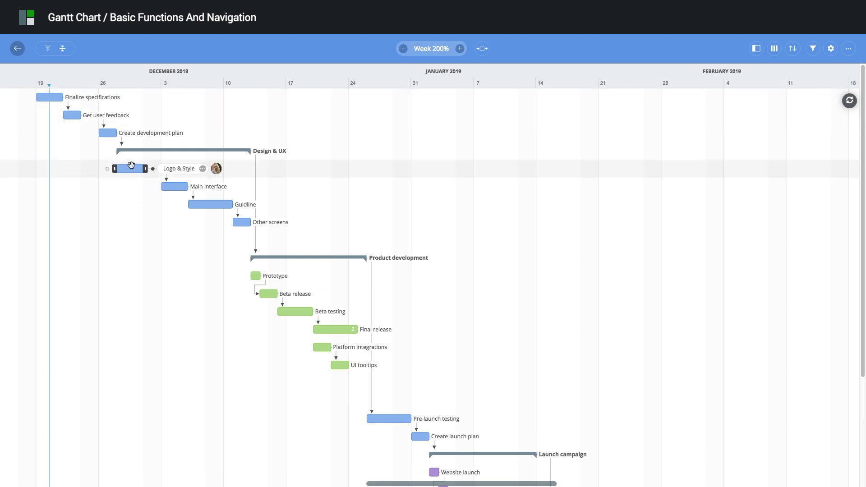
left_click(111, 152)
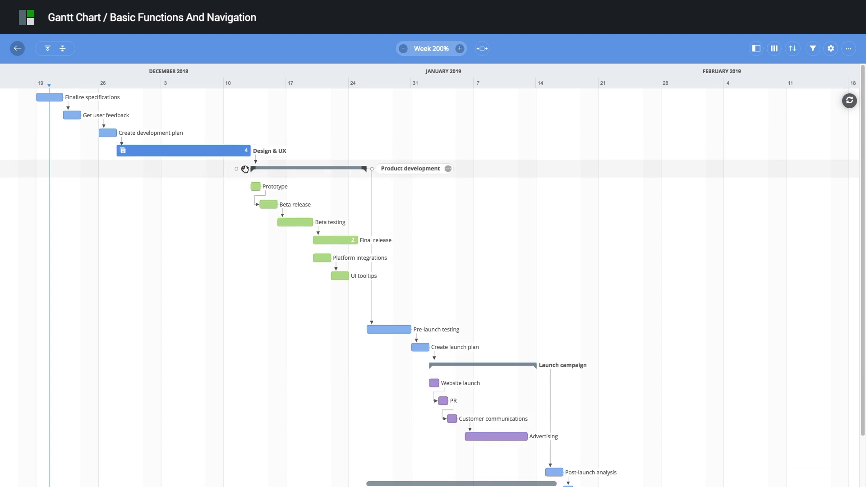
left_click(244, 169)
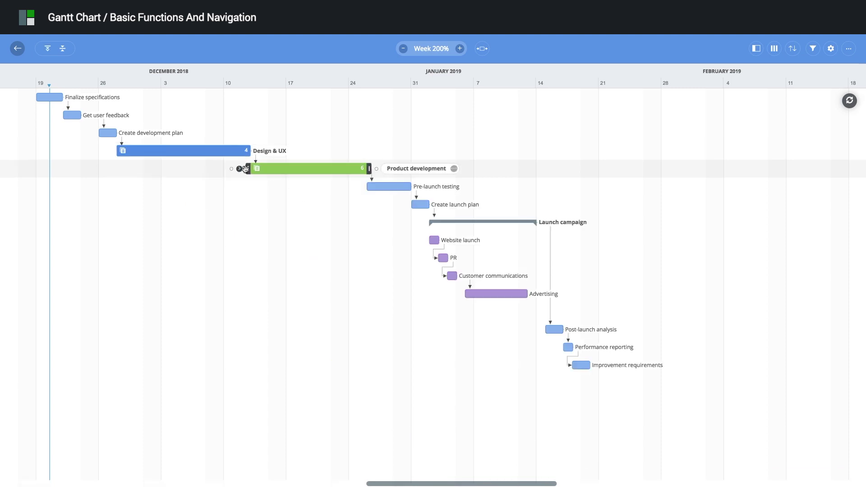
left_click(48, 48)
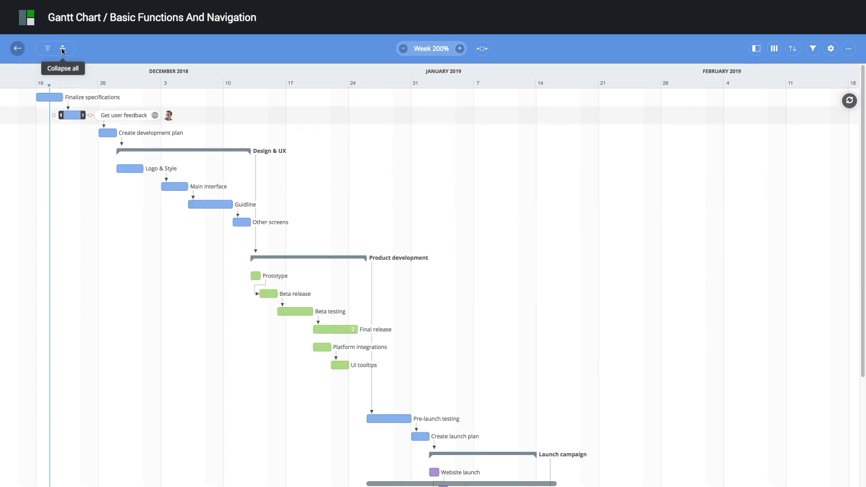
left_click(64, 49)
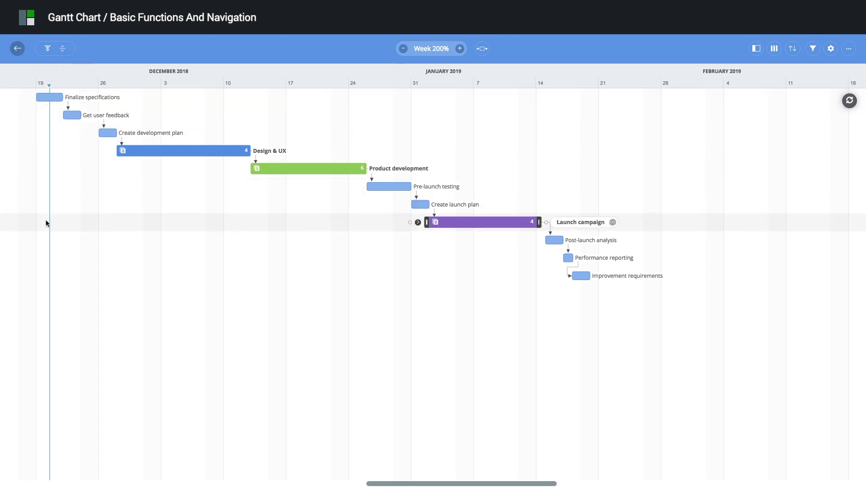
left_click_drag(416, 284, 246, 288)
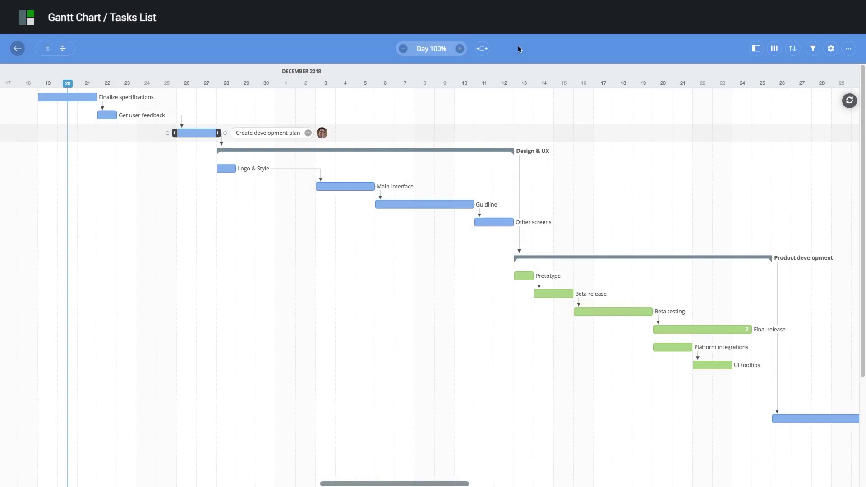
Show the task list, give Get user feedback a 2-day duration, and make Logo & Style finish Nov 30.
left_click(757, 49)
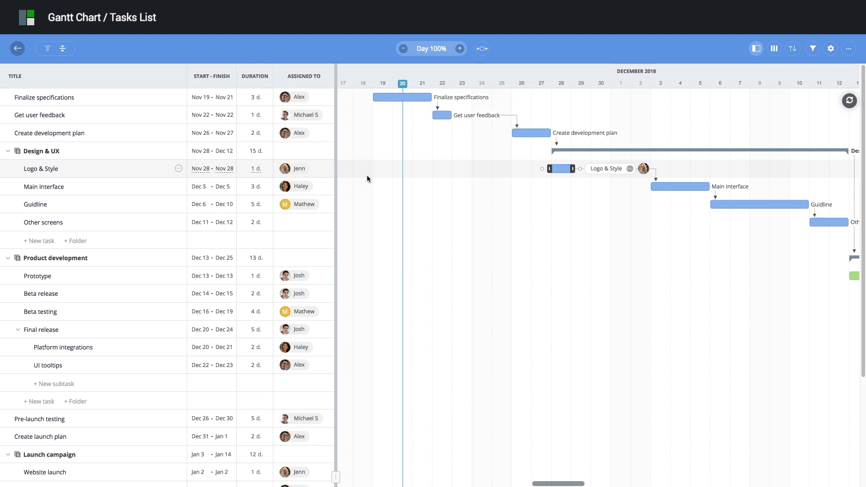
left_click(255, 116)
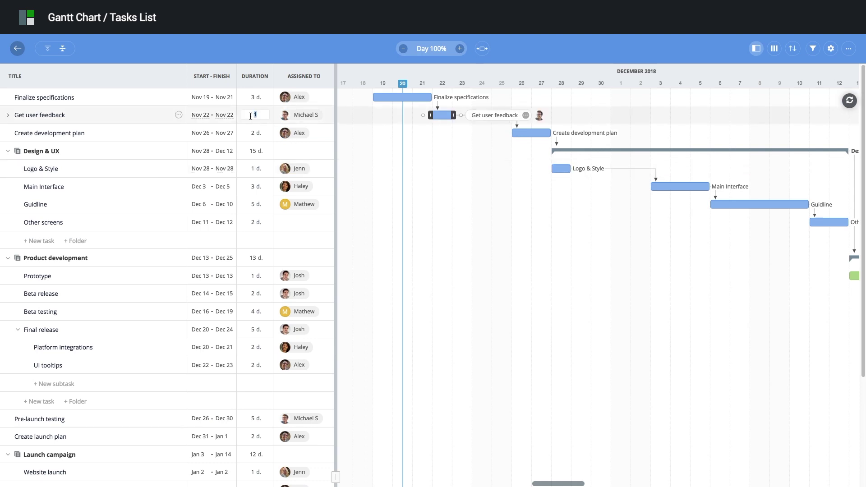
type("2")
key("Return")
left_click(225, 169)
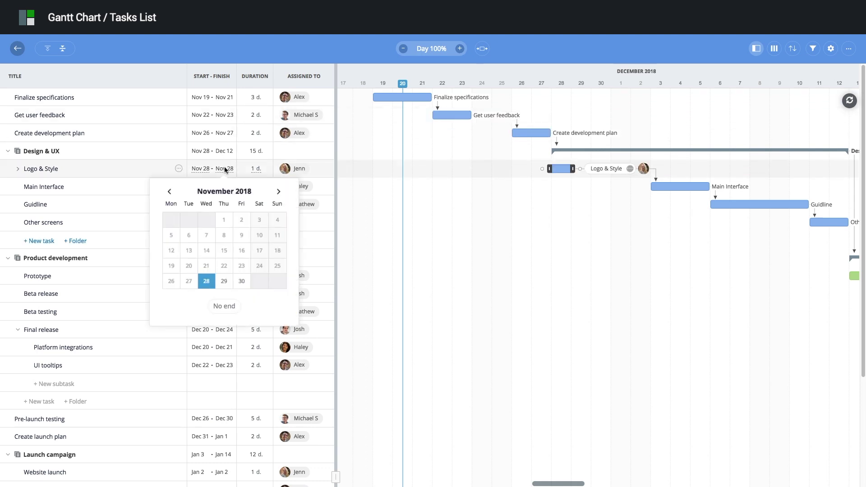
left_click(242, 282)
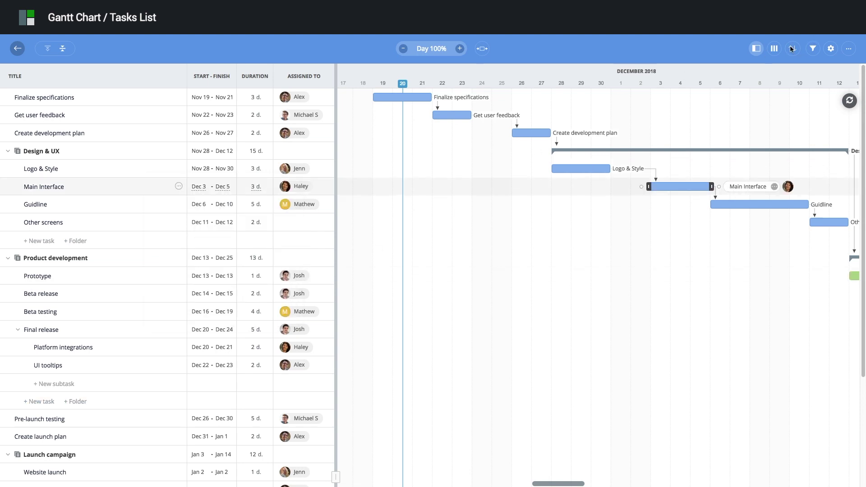
Add the Progress column to the task list and widen the list slightly.
left_click(775, 49)
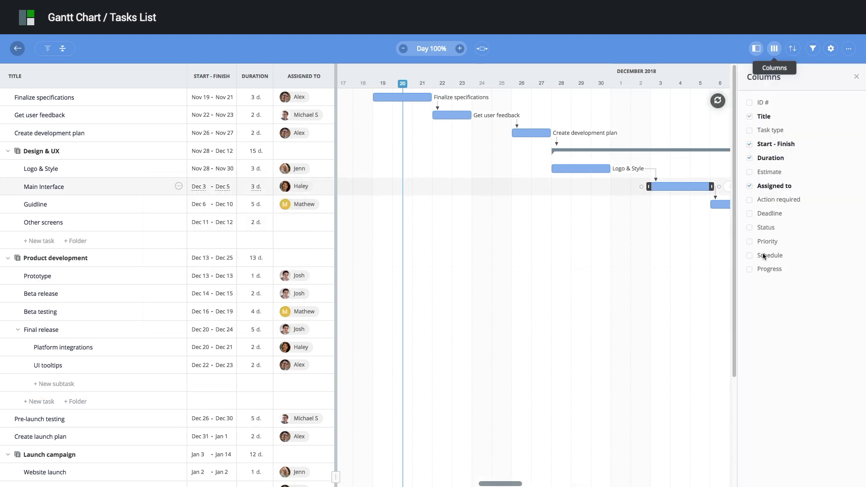
left_click(751, 270)
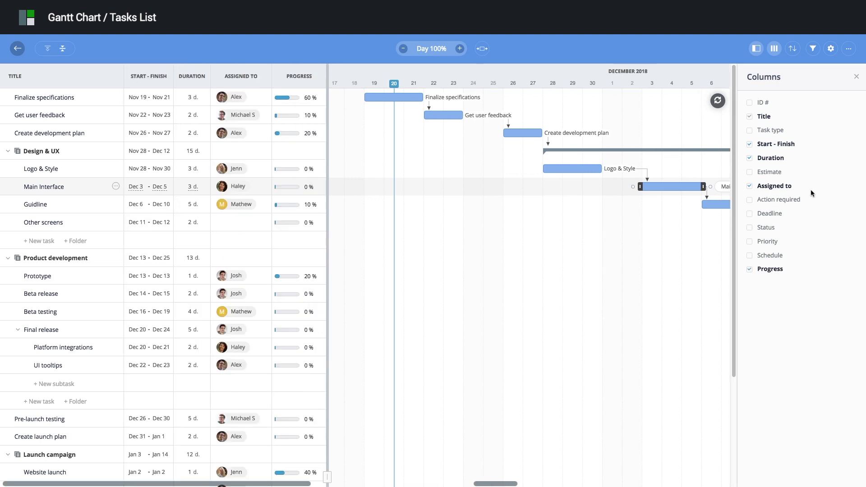
left_click(856, 77)
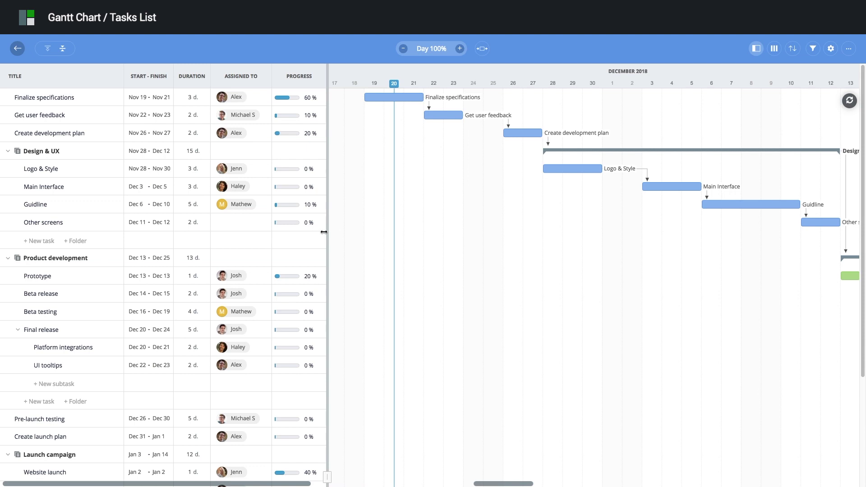
mouse_move(327, 234)
left_mouse_down()
mouse_move(368, 236)
mouse_move(324, 247)
left_mouse_up()
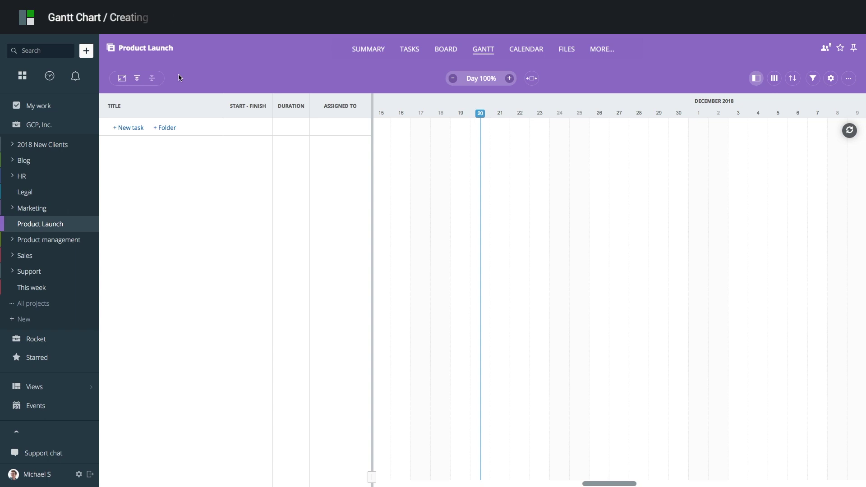
Add a Prototype task assigned to a team member.
left_click(128, 128)
type("Prototype")
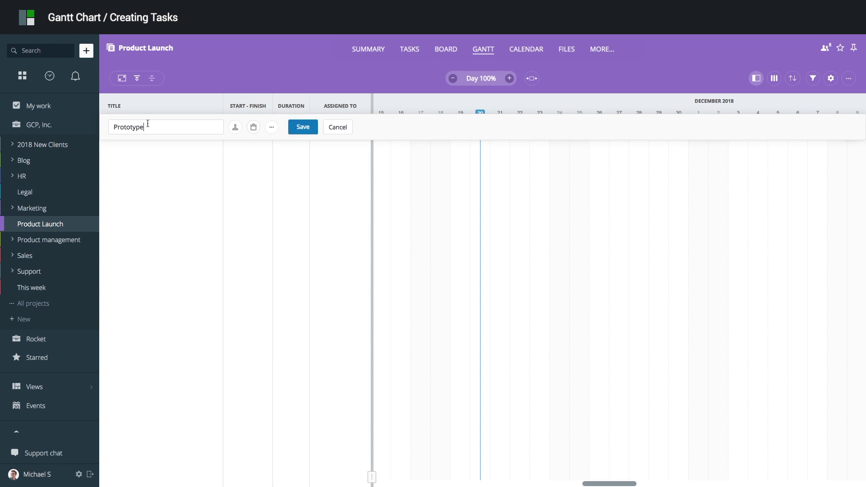
left_click(235, 127)
left_click(209, 213)
left_click(303, 127)
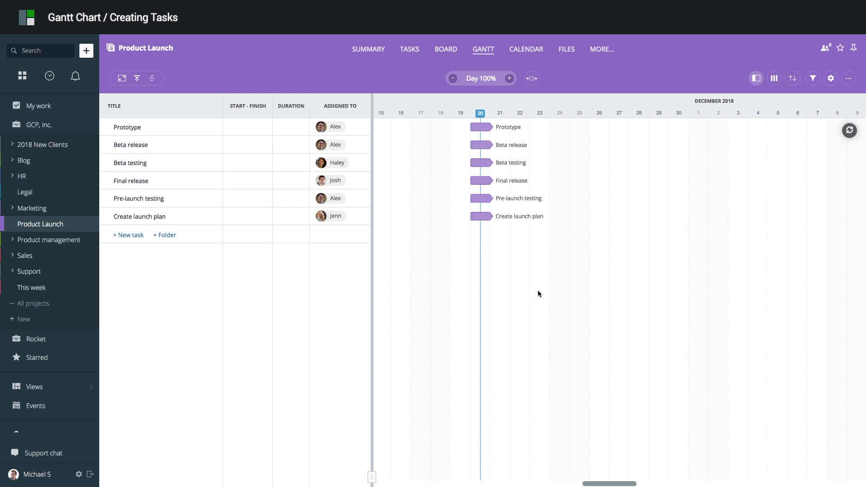
Move Prototype to start Nov 21 and re-sort the tasks by start date.
mouse_move(494, 223)
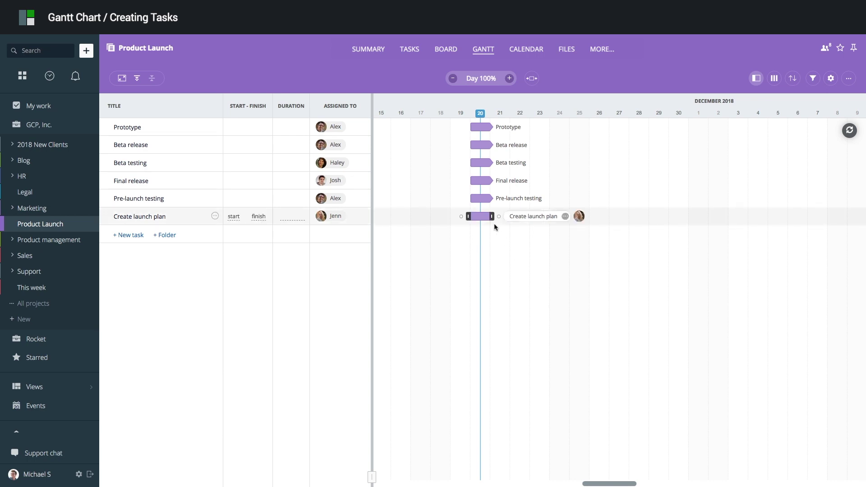
mouse_move(482, 128)
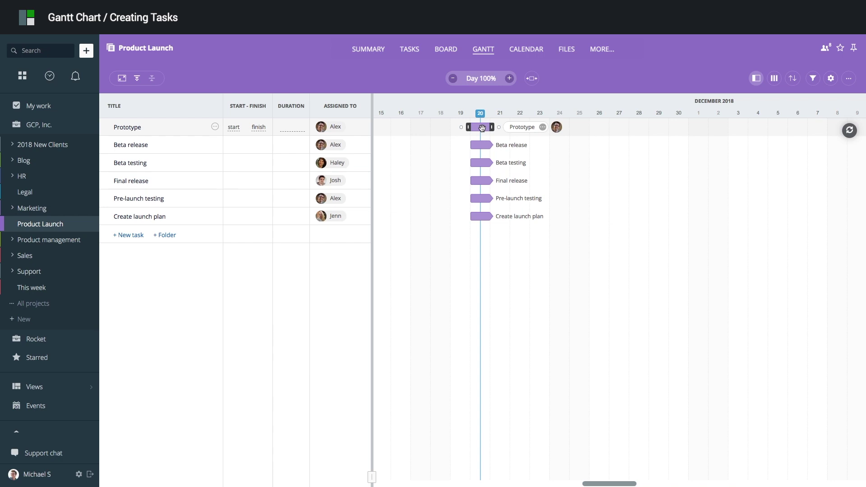
left_click_drag(482, 128, 528, 127)
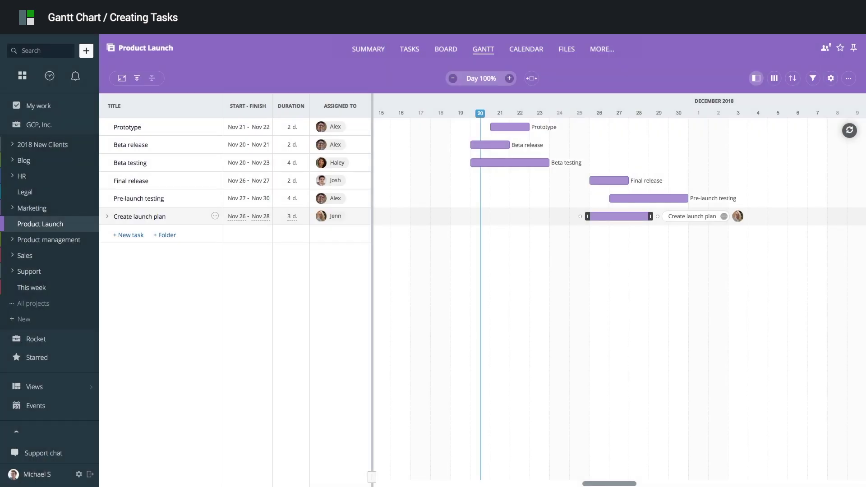
left_click(850, 131)
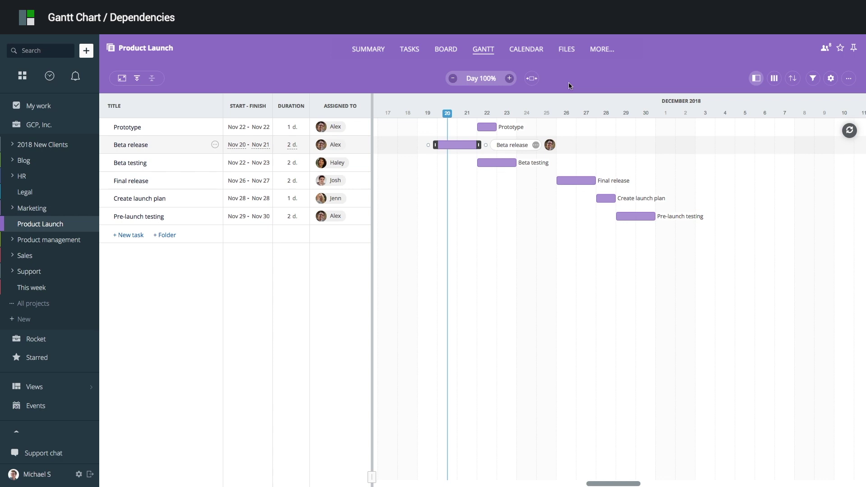
Link Create launch plan after Final release, shift Beta release later, and remove the Prototype–Beta release link.
mouse_move(602, 182)
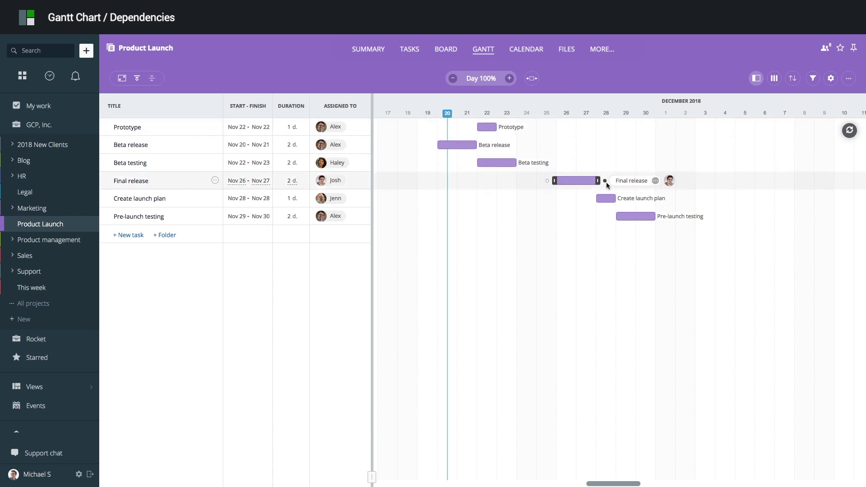
left_click_drag(606, 181, 616, 217)
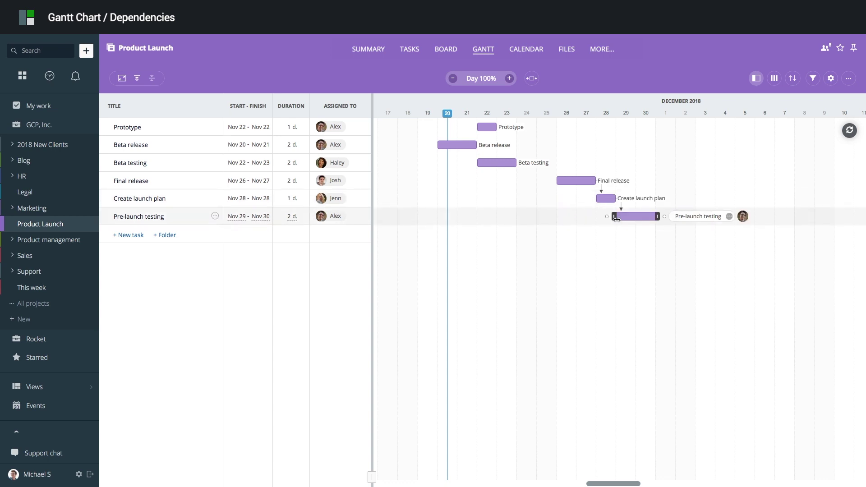
left_click_drag(502, 126, 436, 144)
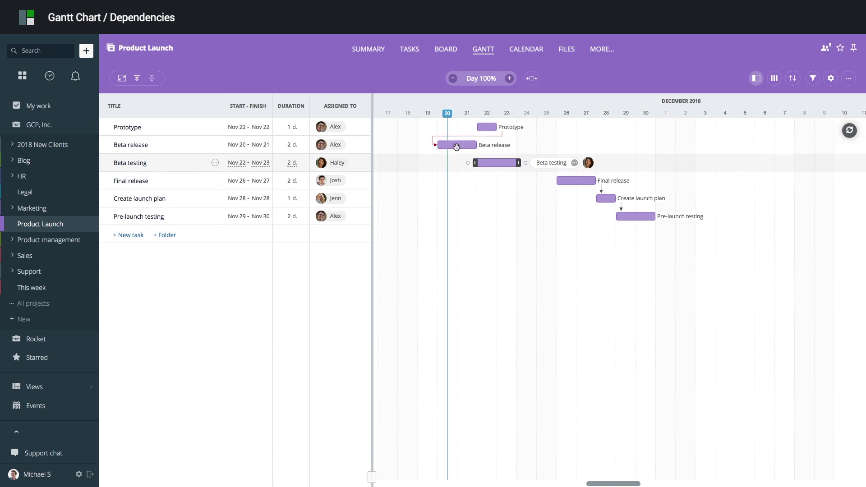
left_click_drag(458, 145, 574, 151)
mouse_move(549, 177)
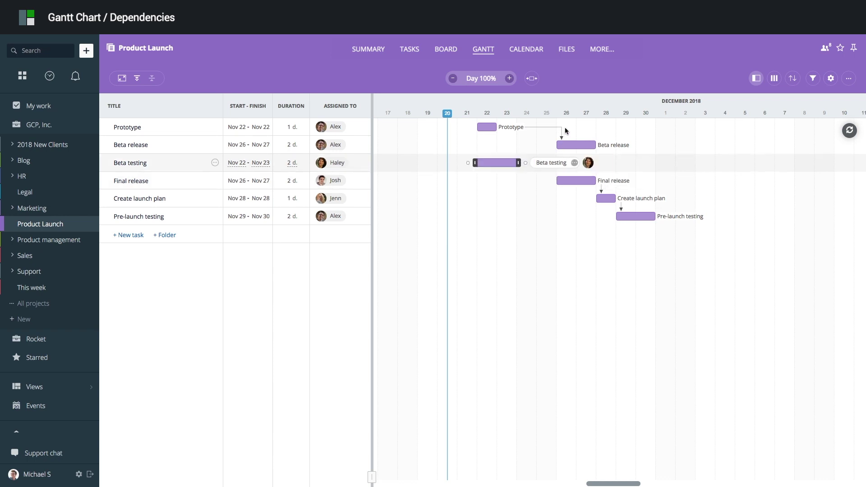
mouse_move(562, 137)
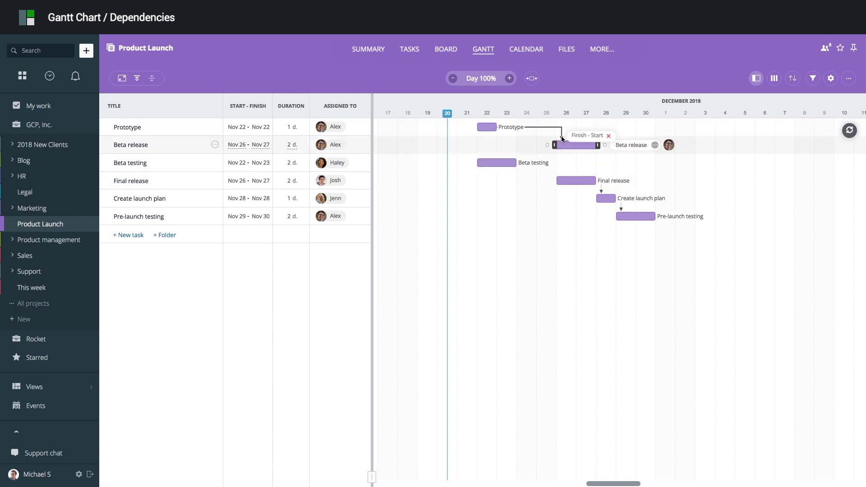
left_click(609, 137)
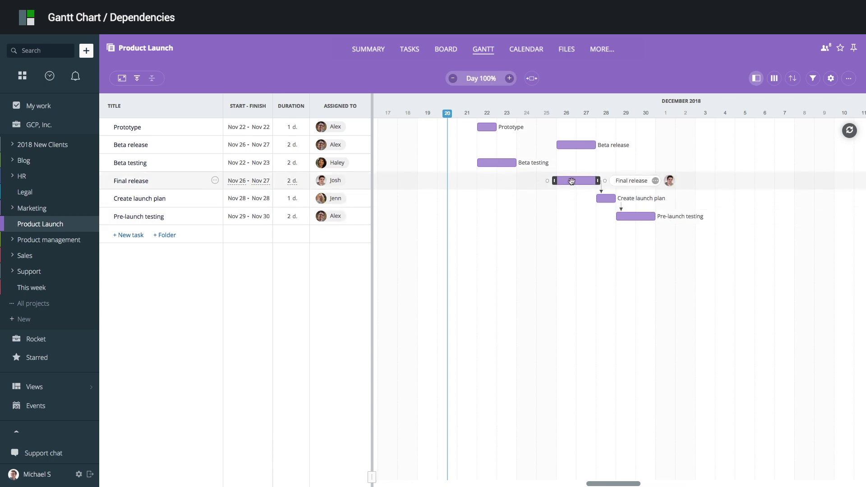
Push Final release to Dec 3–4 so its dependents follow, and open the Gantt scheduling settings.
left_click_drag(571, 183, 713, 201)
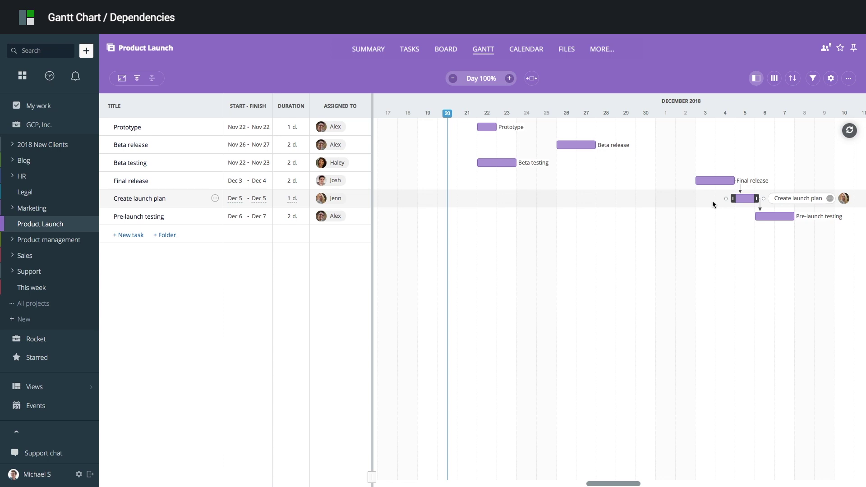
left_click(832, 79)
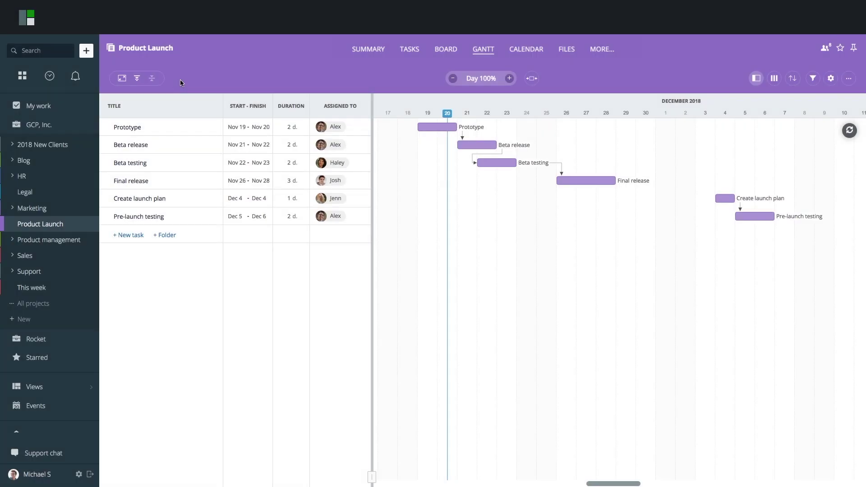
Expand Final release and add a Platform integrations subtask assigned to a team member.
left_click(109, 181)
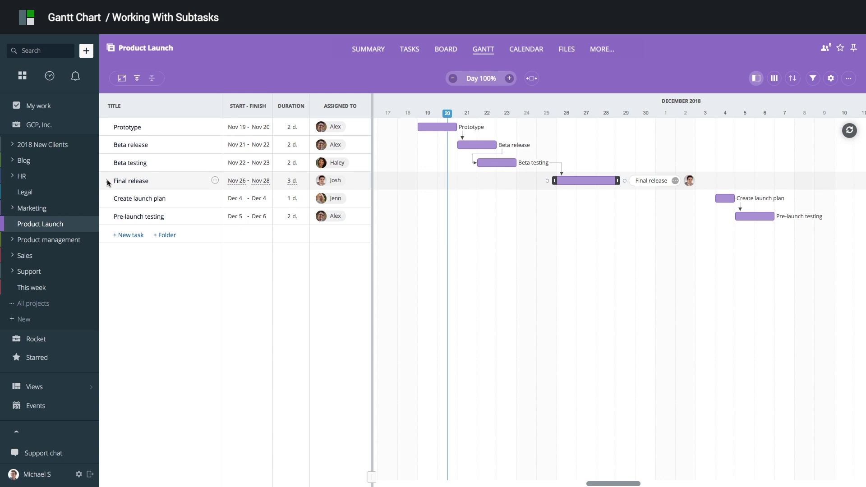
left_click(145, 199)
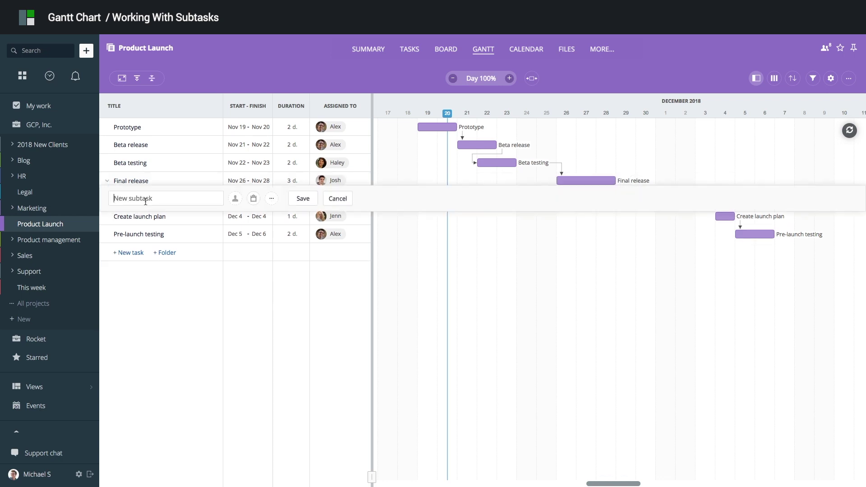
type("Platform integrations")
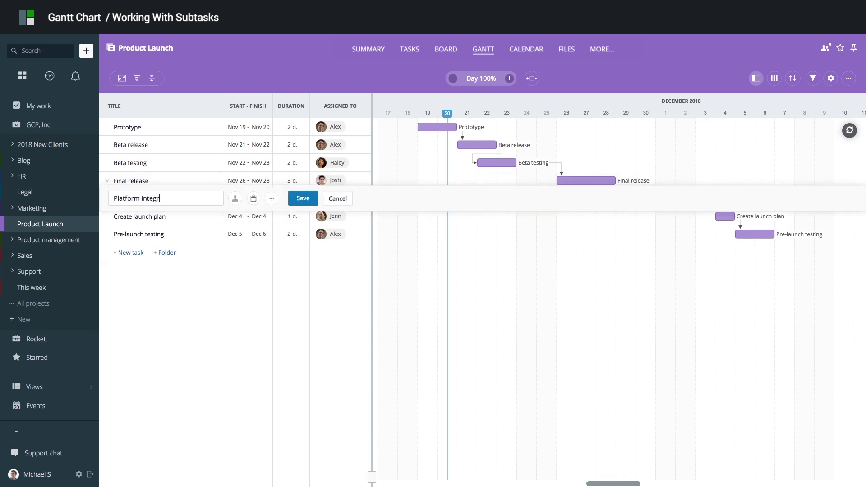
left_click(236, 199)
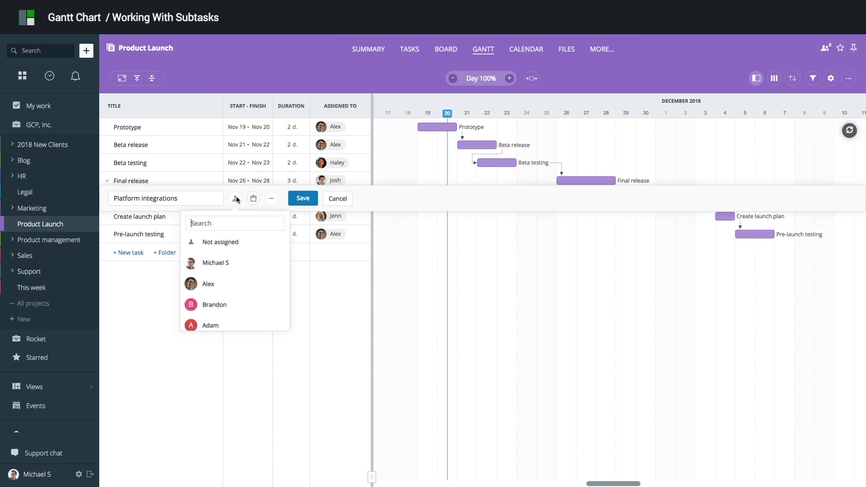
left_click(209, 262)
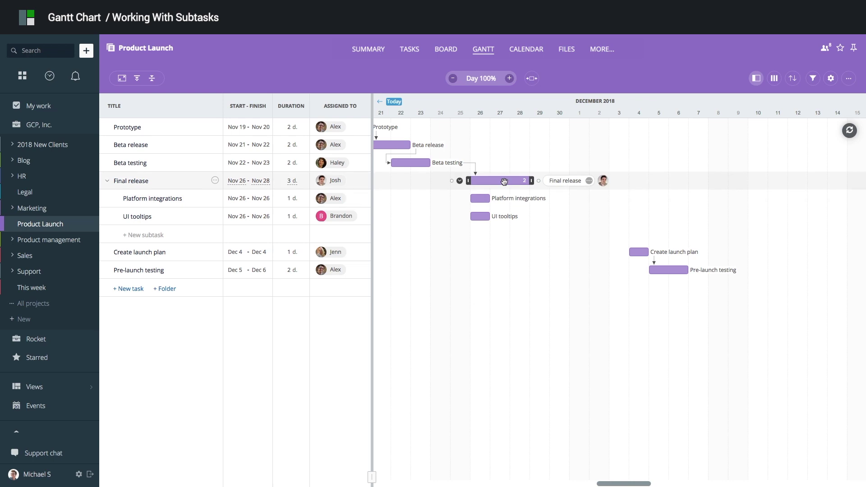
Shift Final release to Nov 28–30, then pull Platform integrations back to Nov 26.
left_click_drag(504, 182, 544, 183)
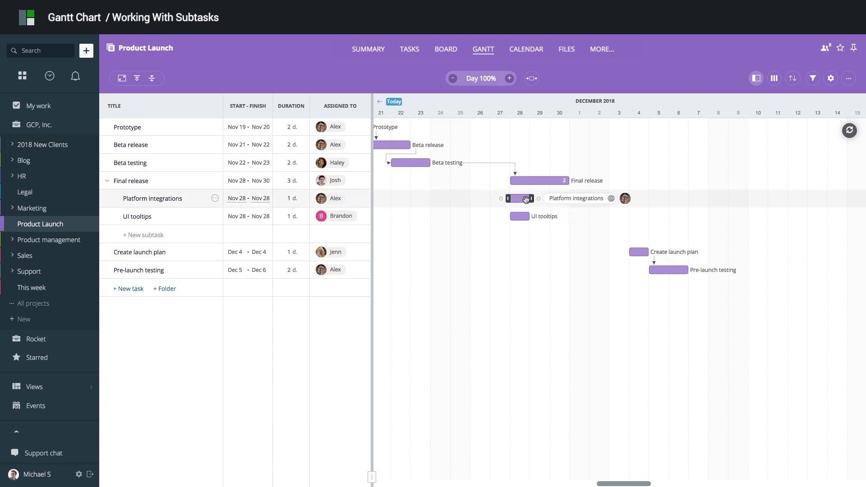
left_click_drag(526, 200, 489, 205)
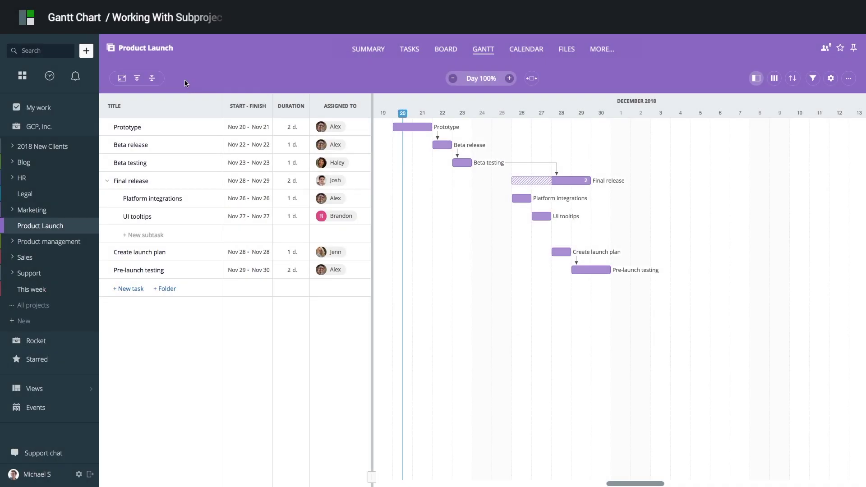
Create a folder named Launch campaign in the project.
left_click(163, 288)
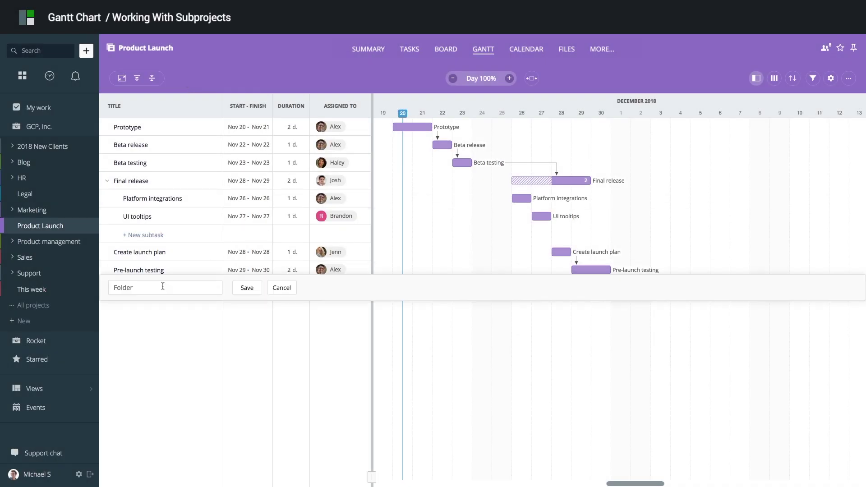
type("Launch campaign")
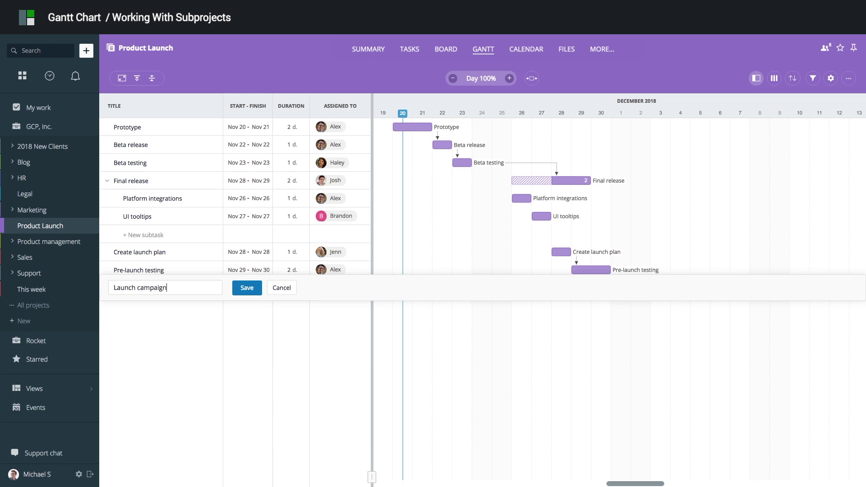
left_click(240, 290)
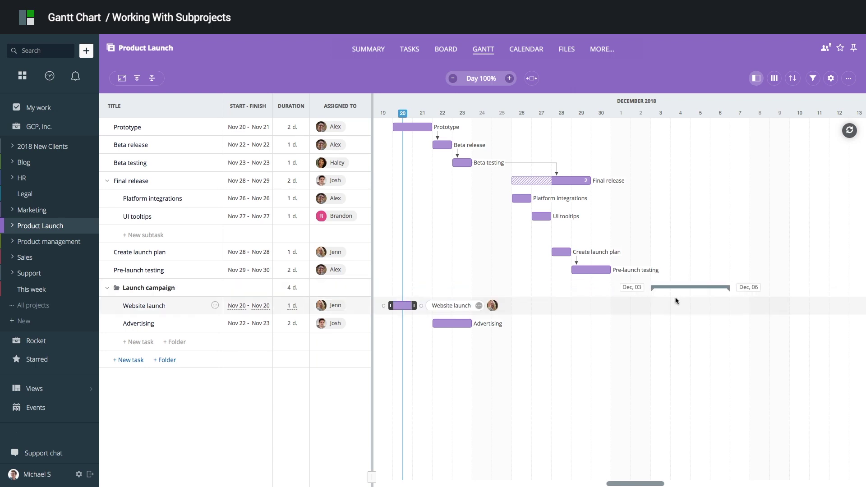
Schedule Launch campaign in December, following Pre-launch testing, and collapse then re-expand the folder.
left_click(672, 293)
left_click_drag(615, 270, 646, 290)
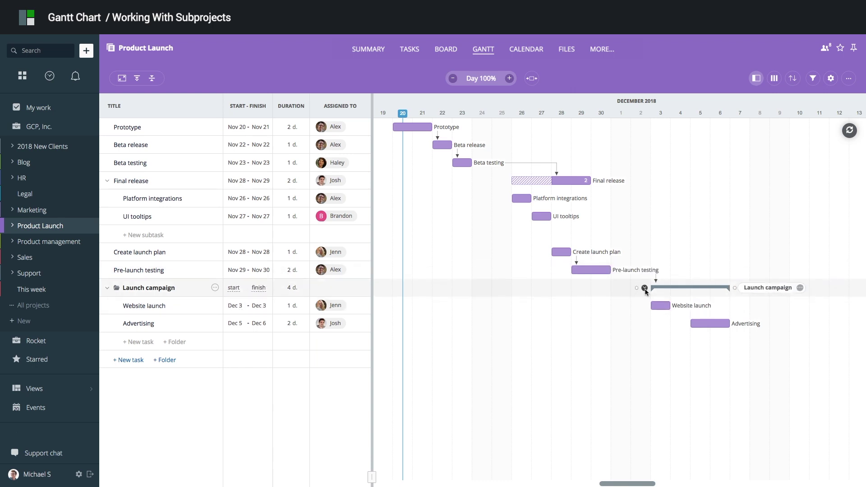
left_click(645, 289)
left_click(646, 289)
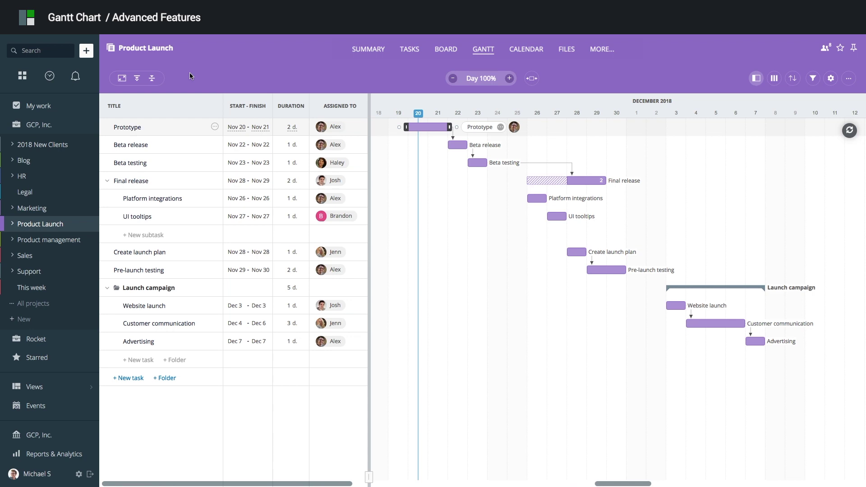
Review the sort and filter options, then open the Gantt scheduling settings.
left_click(794, 79)
left_click(814, 80)
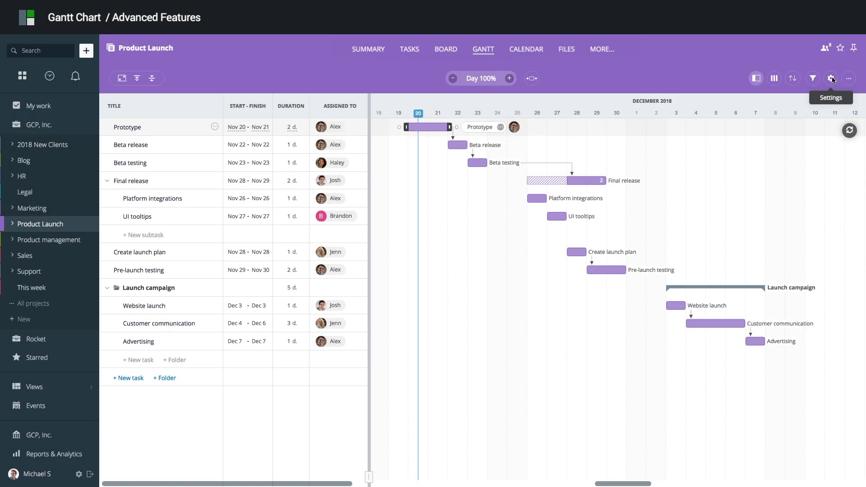
left_click(831, 79)
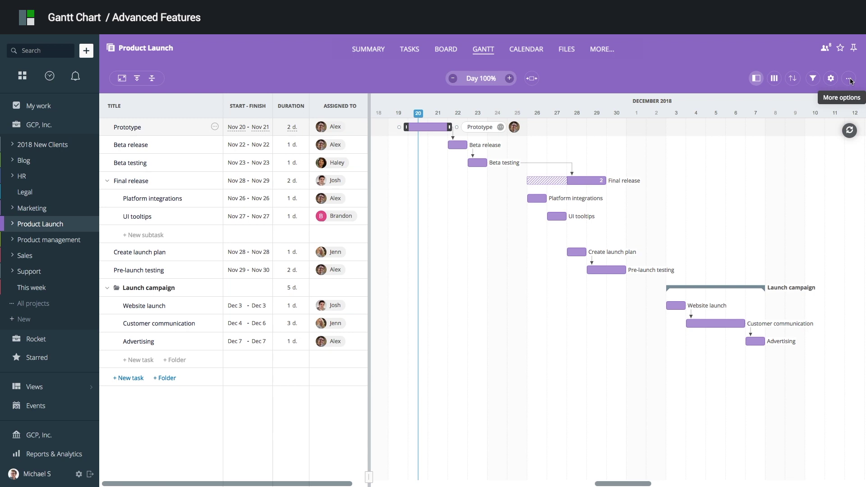
Open the Gantt's More options menu to reveal Export to CSV and Import from CSV.
left_click(850, 79)
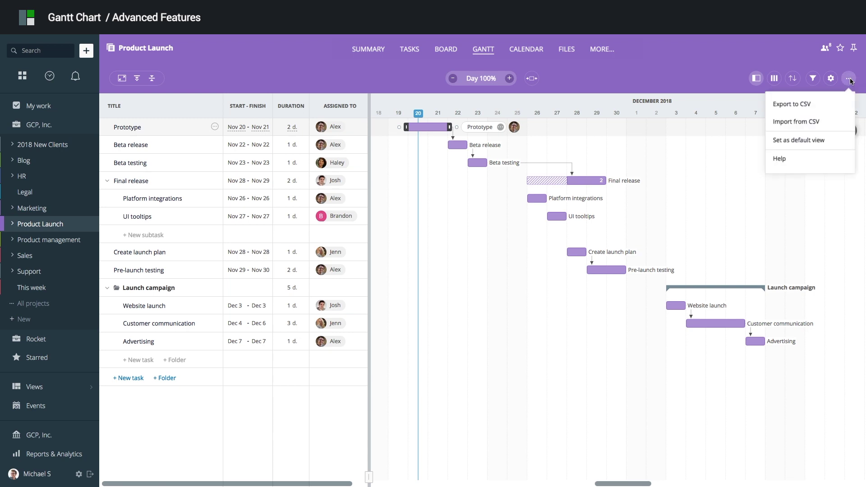